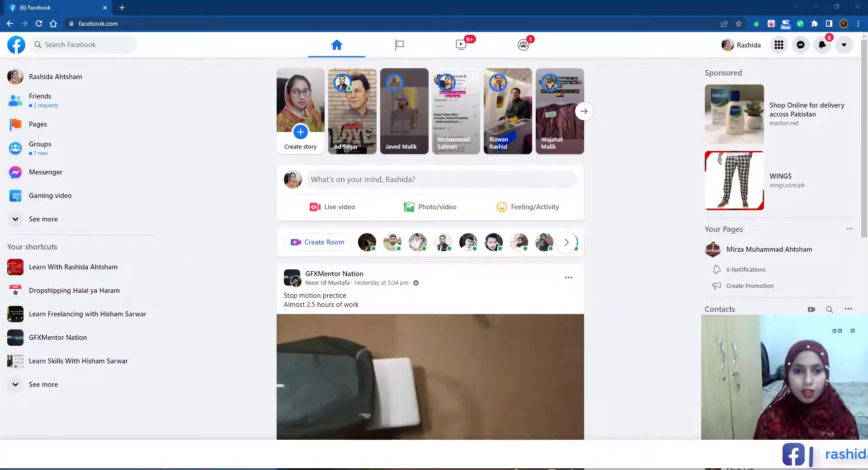
- Open the rules page of the first group under the shortcuts and start a new rule
click(101, 271)
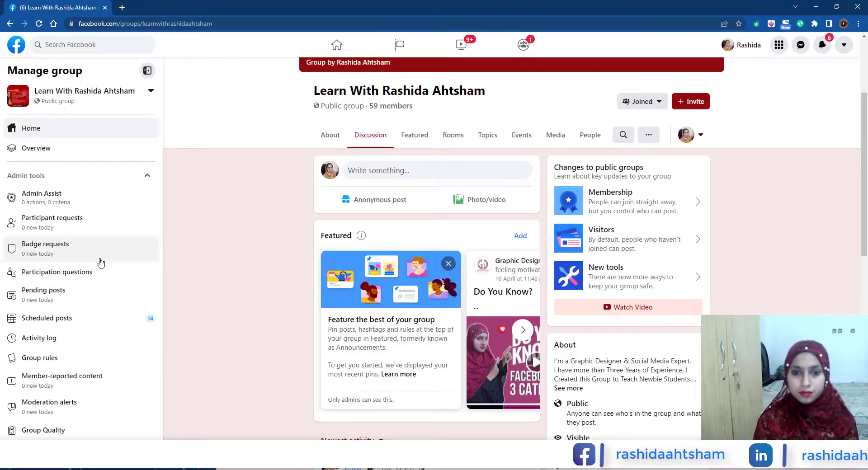
click(50, 363)
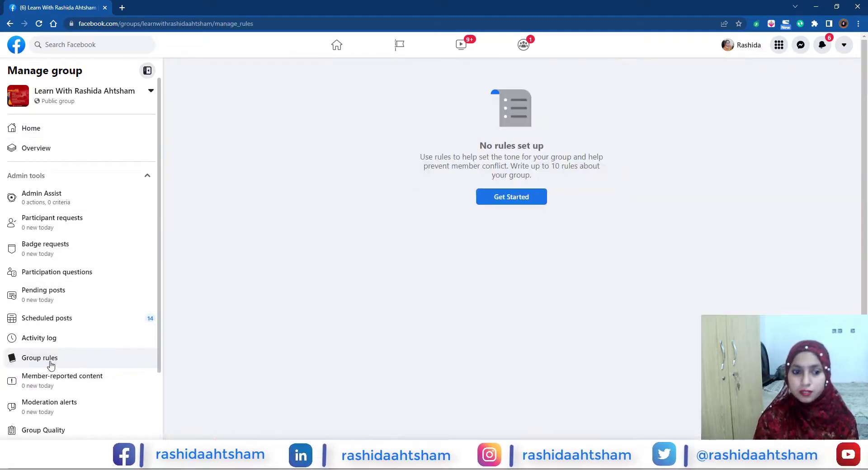
click(497, 201)
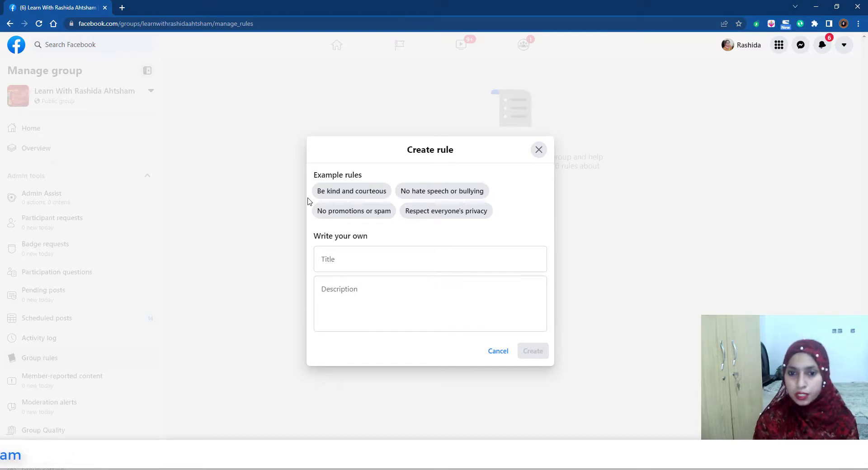
- Create the first group rule from the example "Be kind and courteous" with its default description
click(374, 196)
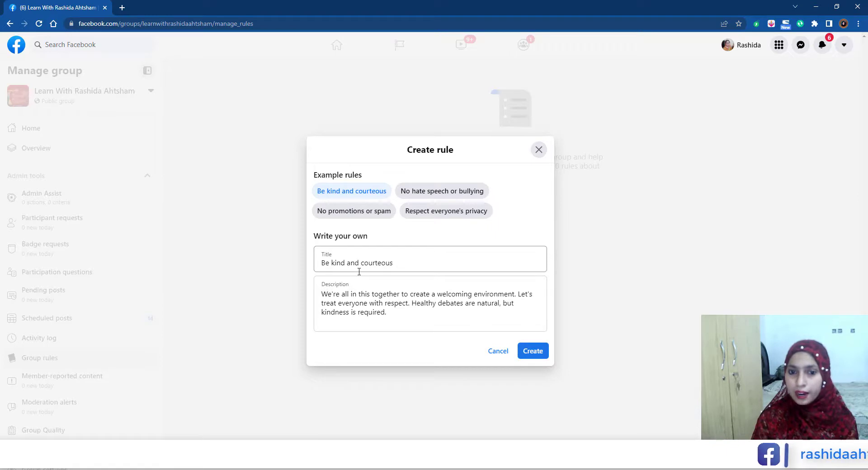
click(532, 351)
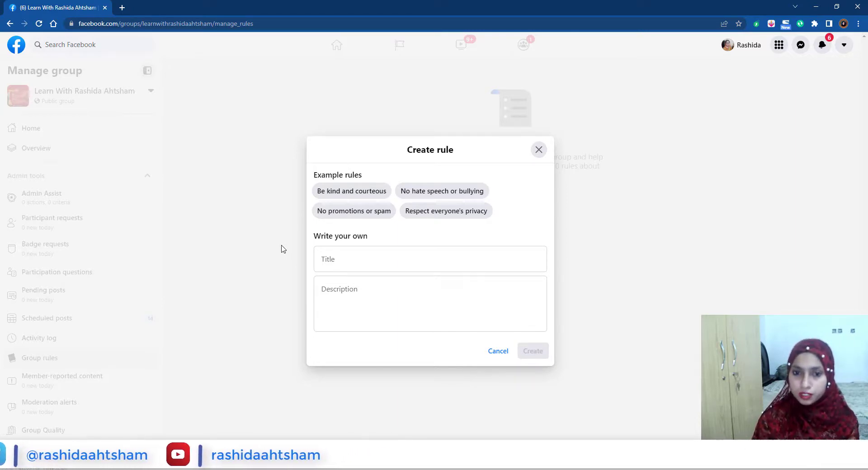
click(358, 192)
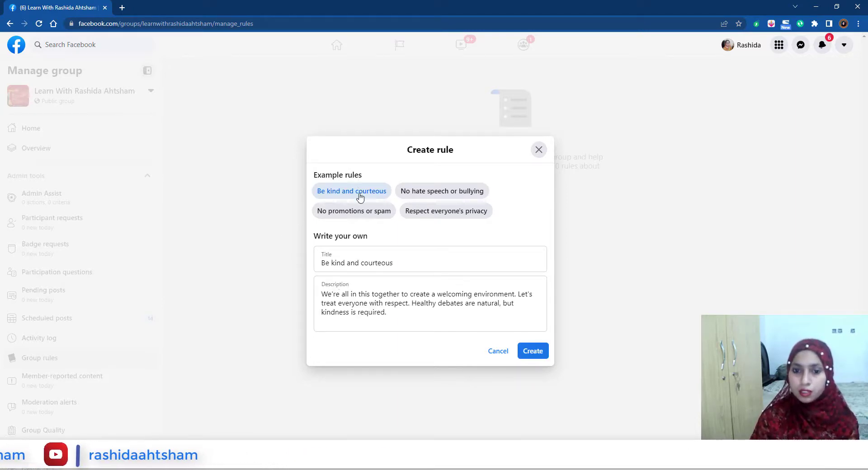
click(532, 351)
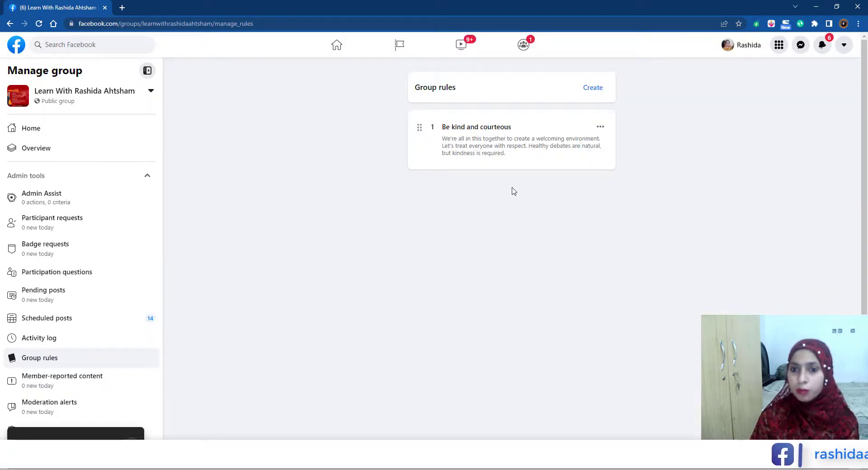
- Start another rule and copy "No Affiliate Marketing" from the Notepad list as its title
click(587, 89)
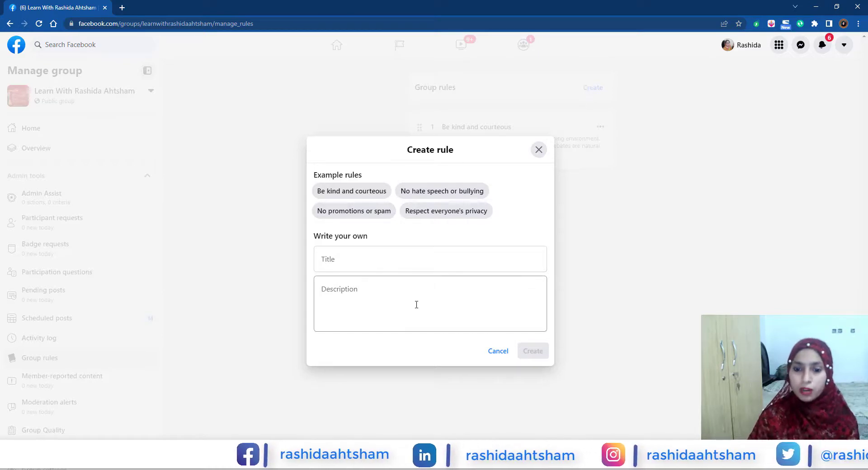
key(alt+Tab)
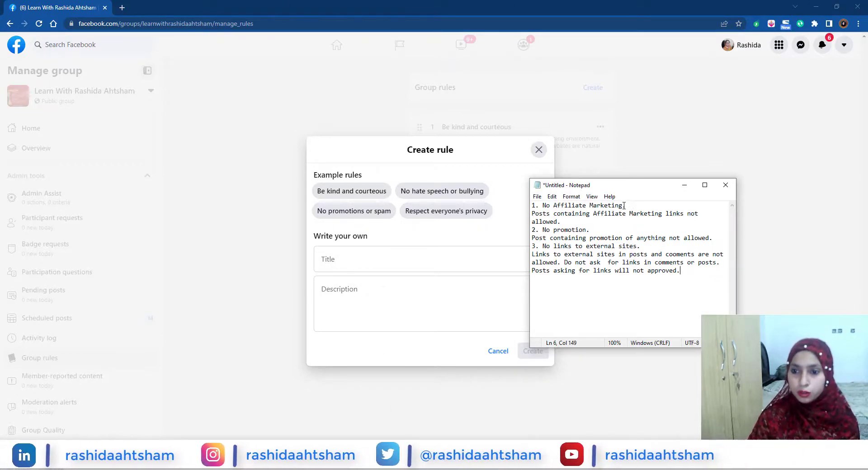
drag(622, 205, 542, 205)
key(ctrl+c)
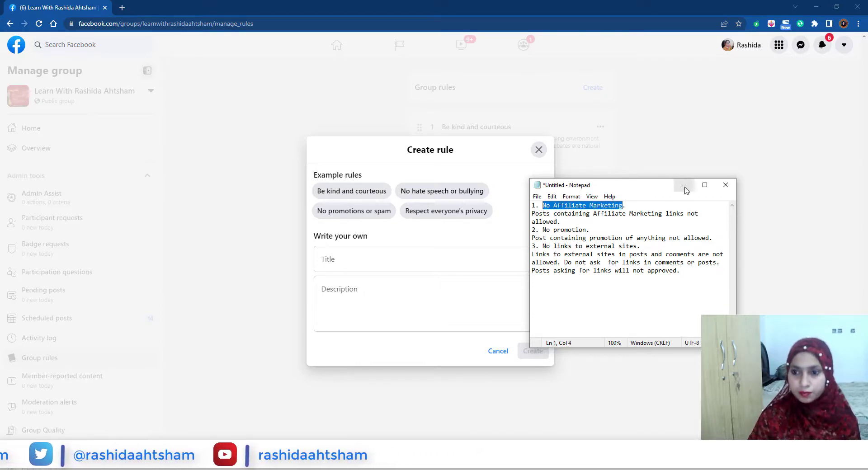
click(422, 261)
click(403, 261)
key(ctrl+v)
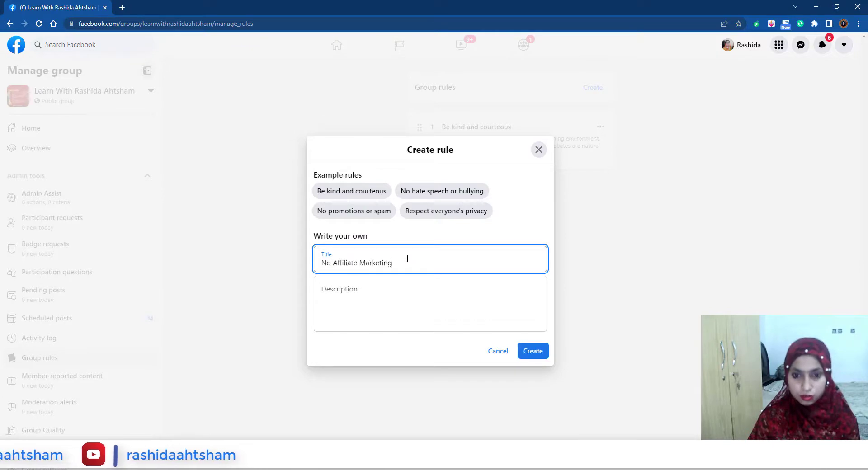
- Copy the description from Notepad, correct it to "Posts containing Affiliate Marketing links are not allowed.", and create the rule
click(374, 303)
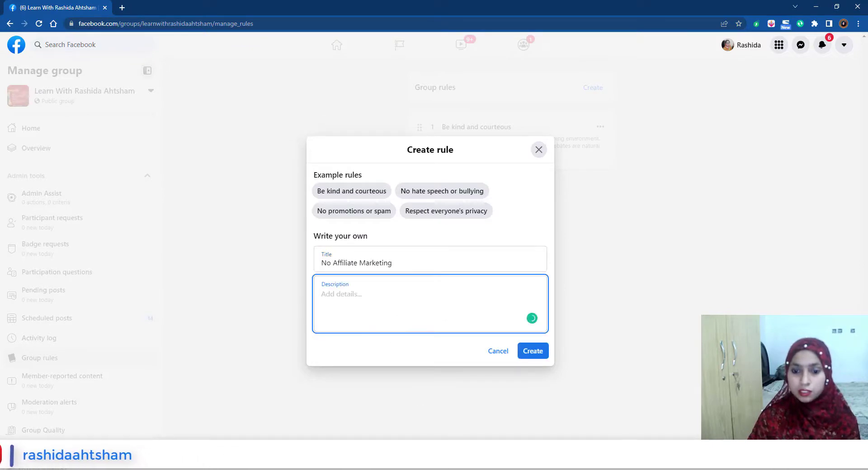
click(433, 421)
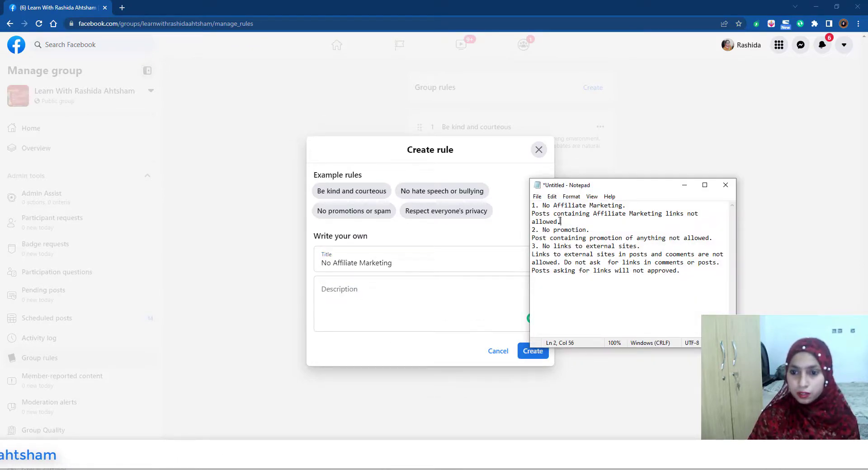
drag(560, 221, 525, 215)
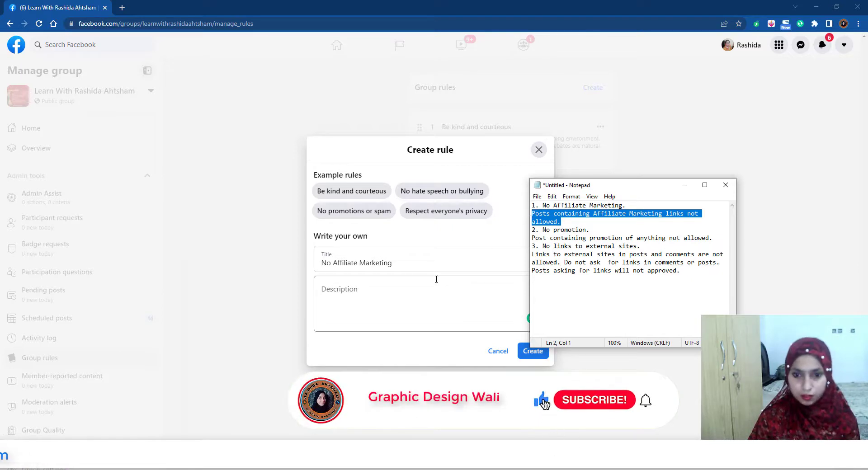
click(422, 300)
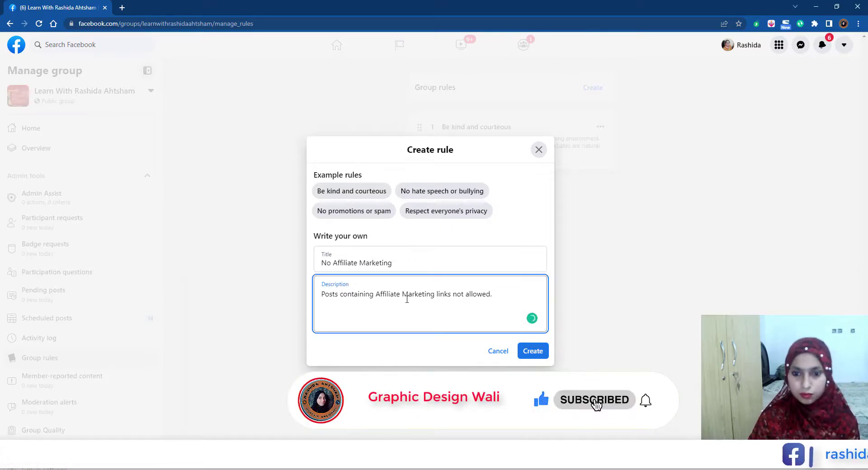
mouse_move(460, 295)
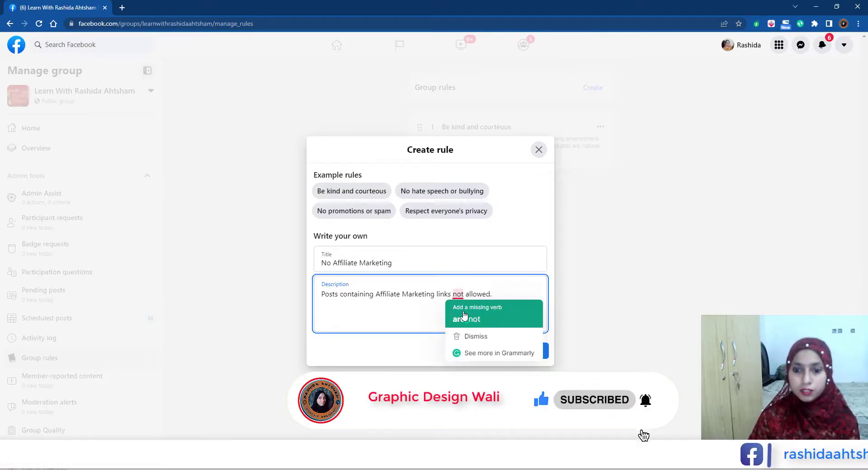
click(464, 315)
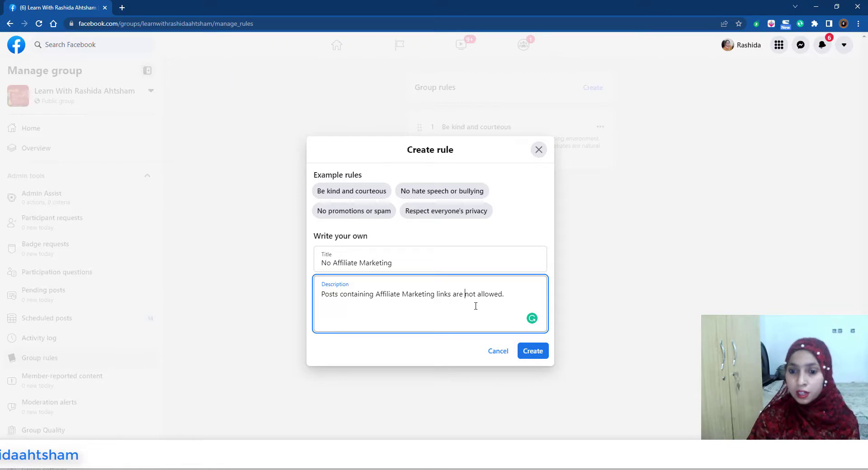
click(533, 351)
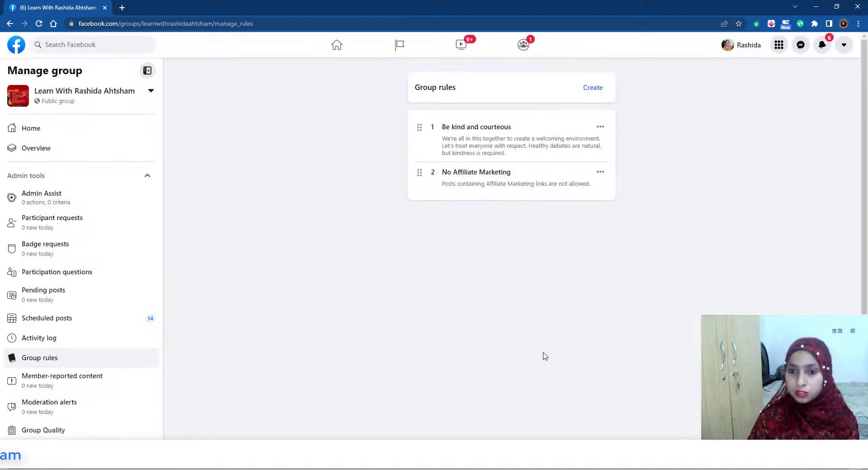
- Start a third rule and copy "No promotion" from the Notepad list as its title
click(592, 87)
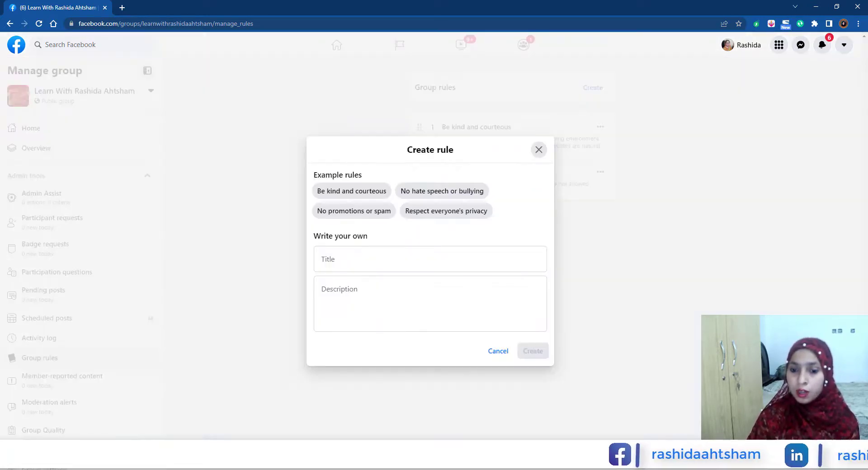
click(429, 418)
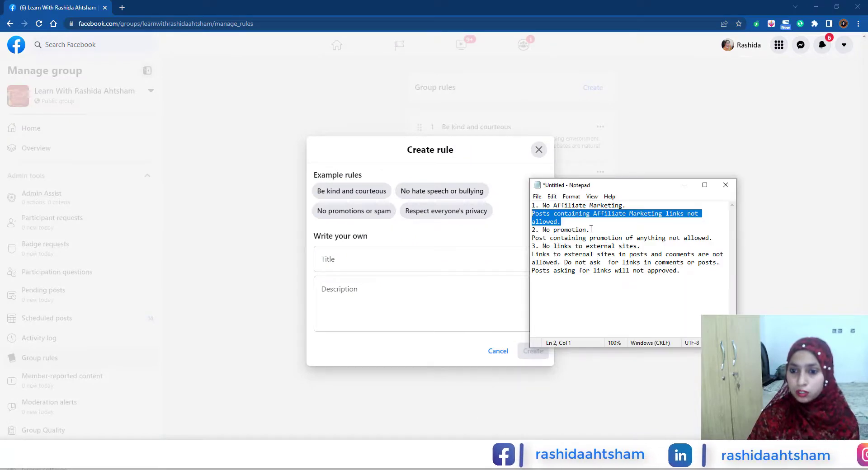
drag(587, 229, 543, 230)
key(ctrl+c)
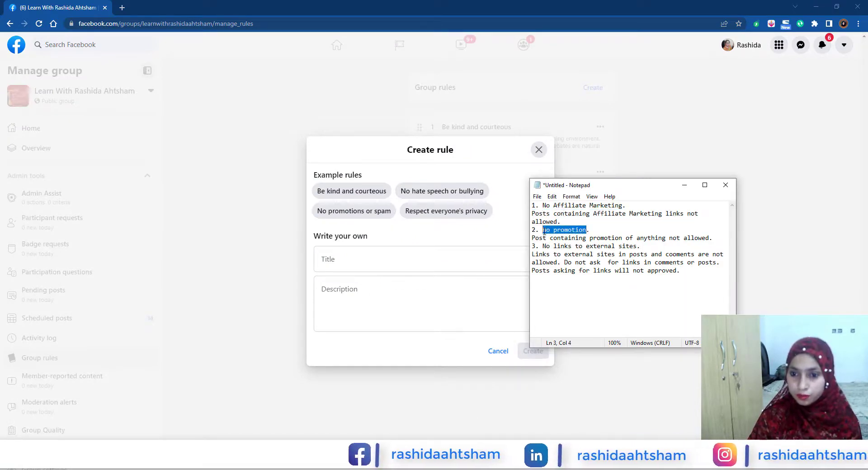
click(402, 259)
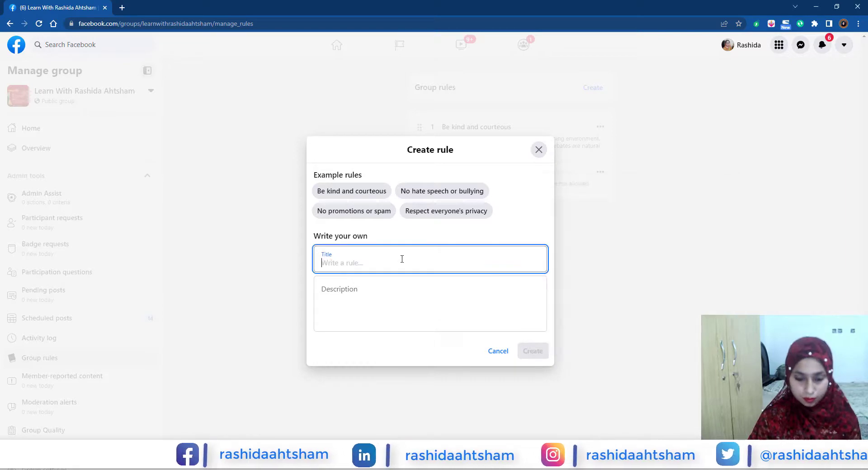
key(ctrl+v)
- Copy "Post containing promotion of anything not allowed. 3. No links to external sites." from Notepad as the description and create the rule
key(alt+Tab)
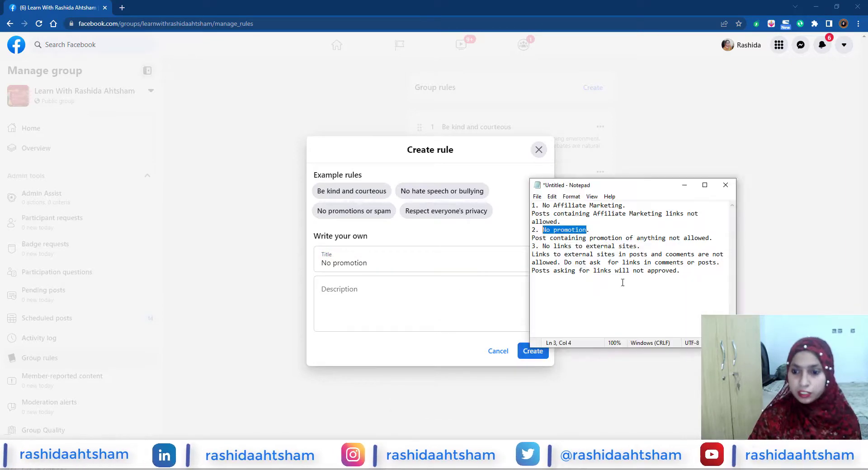
drag(640, 246, 544, 238)
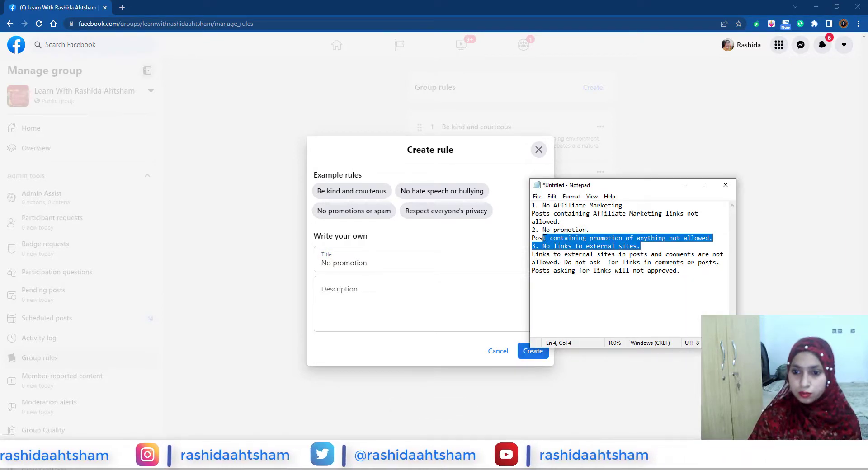
click(643, 245)
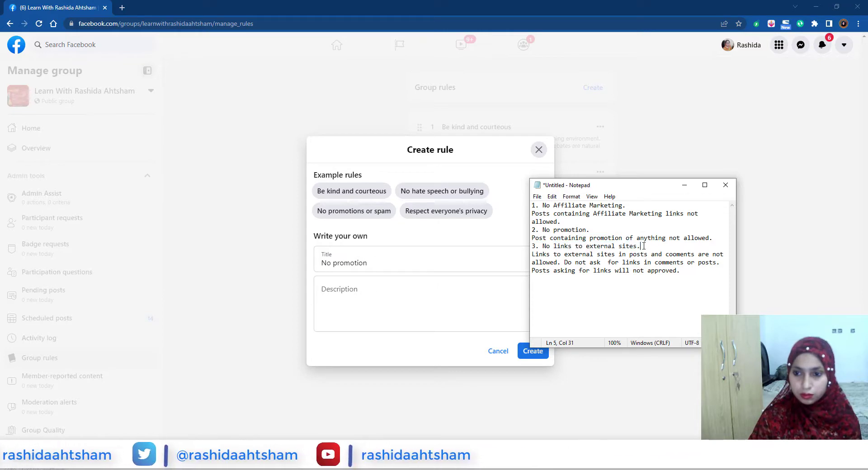
drag(644, 246, 532, 238)
key(ctrl+c)
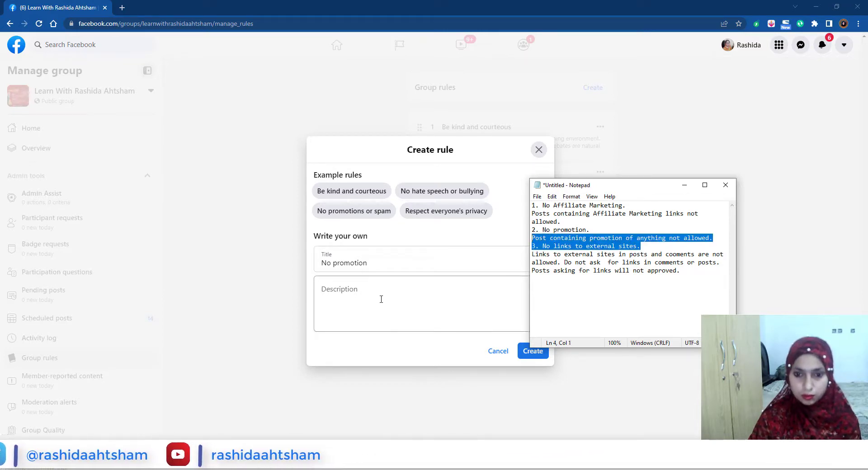
click(381, 299)
key(ctrl+v)
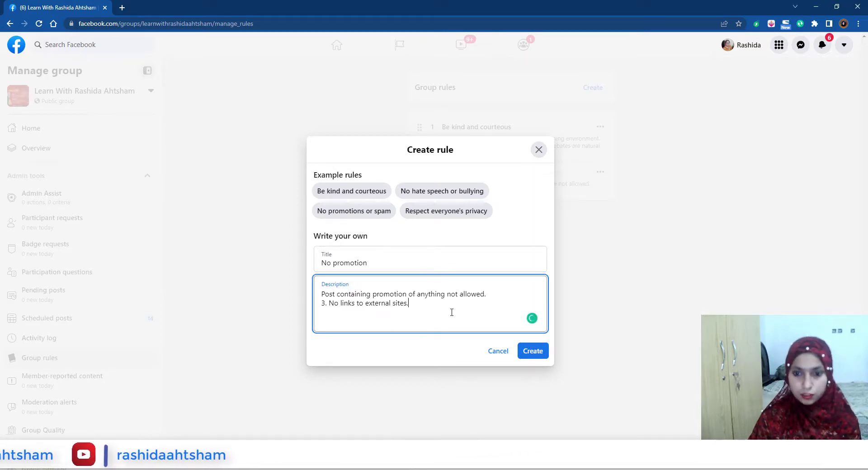
click(533, 351)
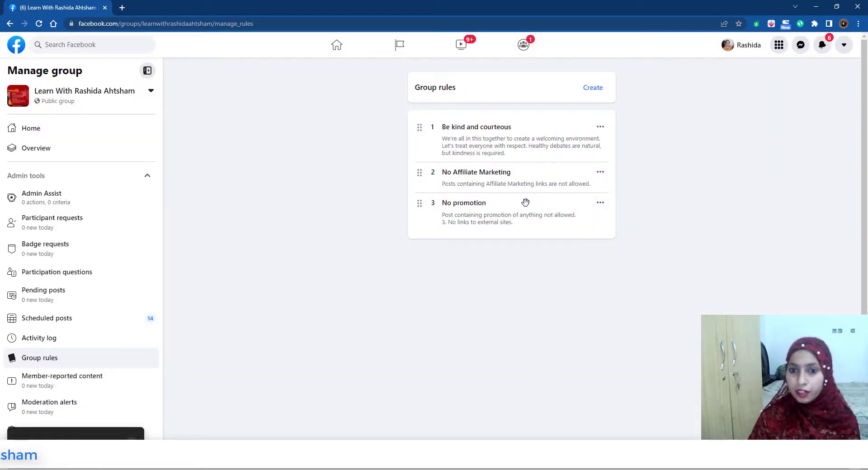
click(593, 89)
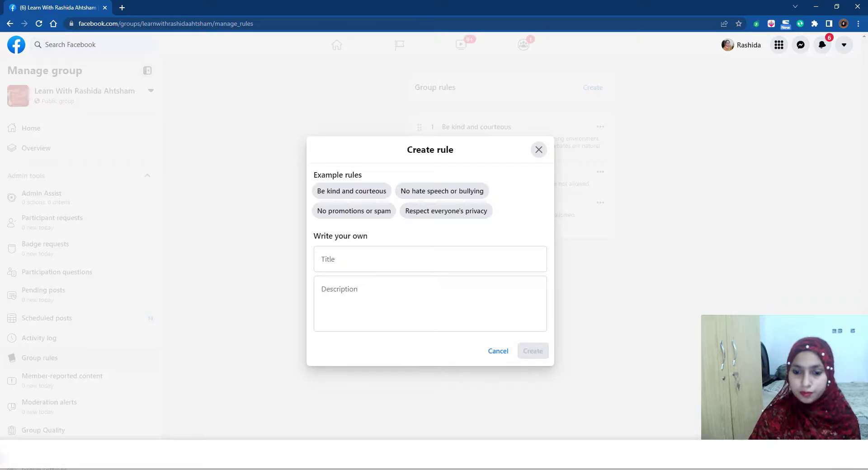
click(462, 438)
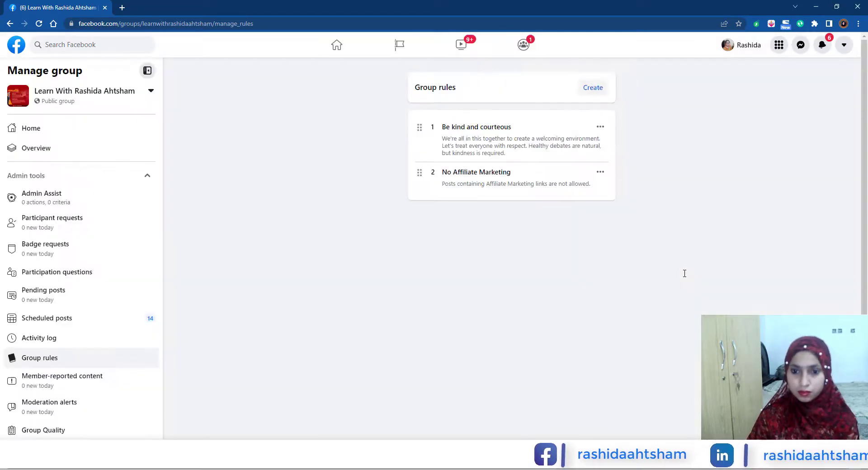
- Start a new group rule and copy "No promotion" from the Notepad list into its title
click(592, 89)
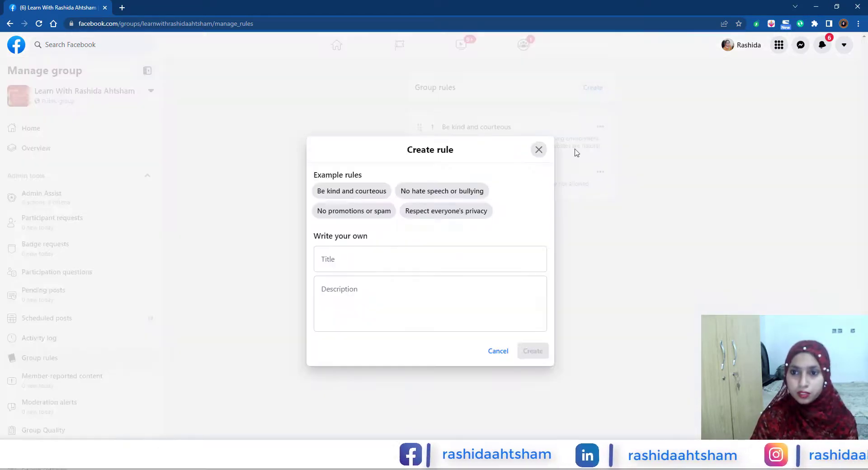
mouse_move(433, 463)
click(432, 420)
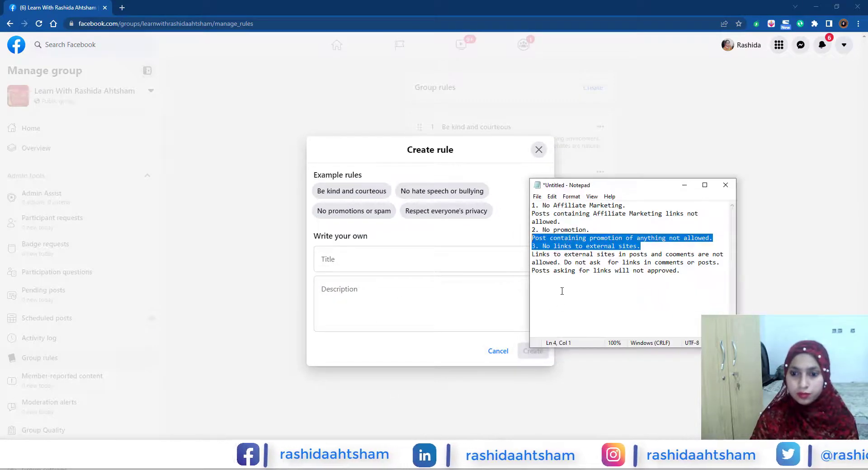
click(587, 230)
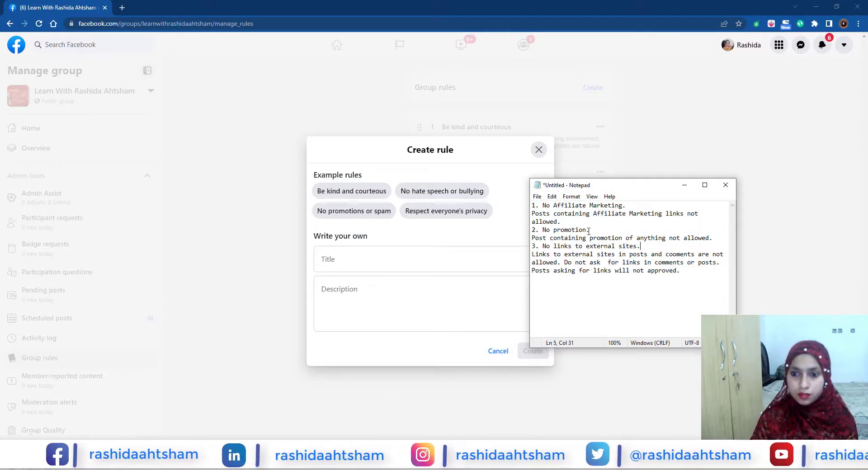
drag(586, 230, 543, 231)
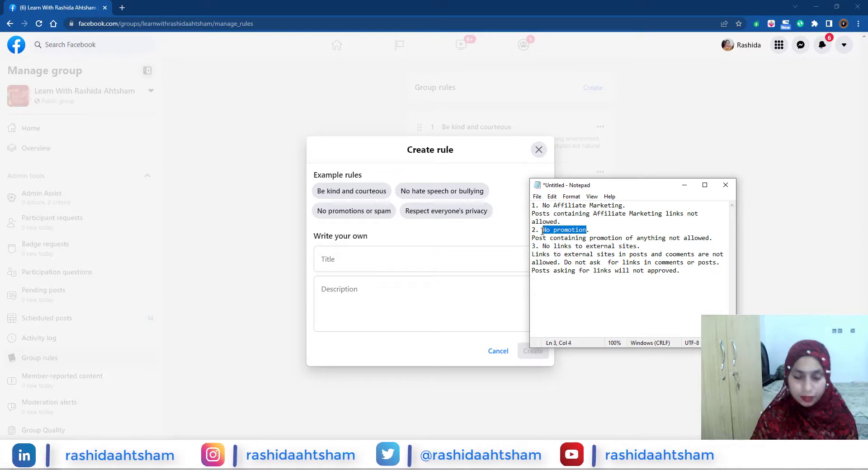
key(ctrl+c)
click(360, 261)
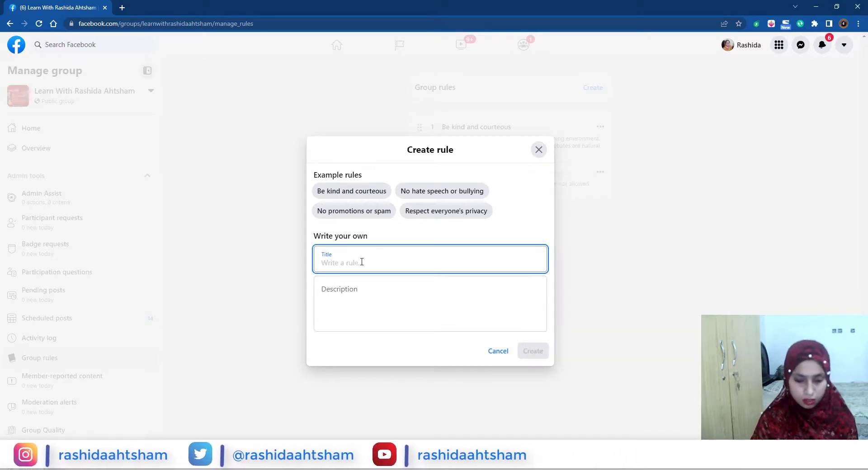
key(ctrl+v)
- Copy only "Post containing promotion of anything not allowed." from Notepad as the rule's description and create the rule
mouse_move(413, 463)
click(412, 423)
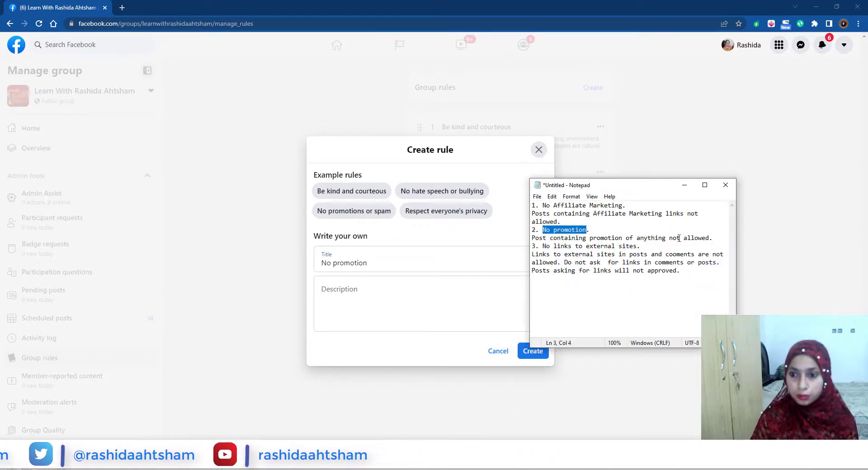
drag(712, 238, 532, 238)
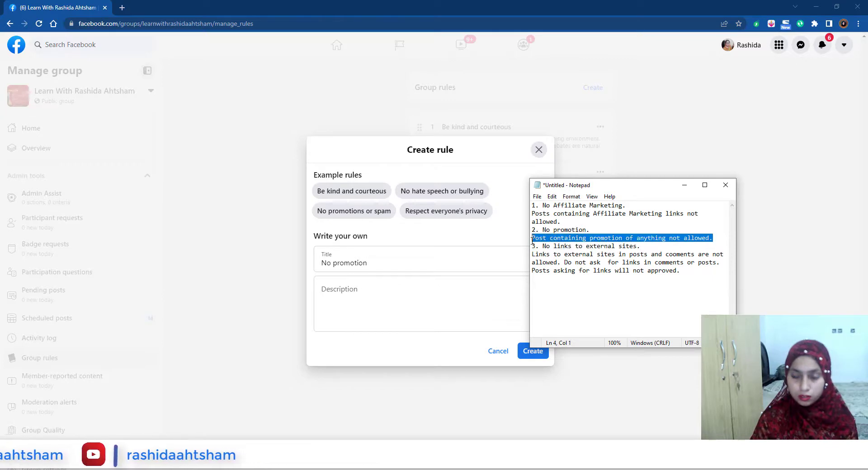
click(345, 294)
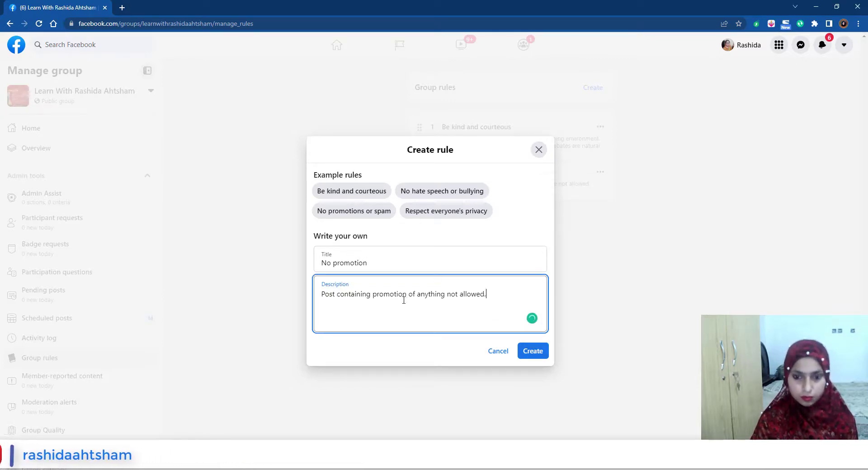
click(533, 352)
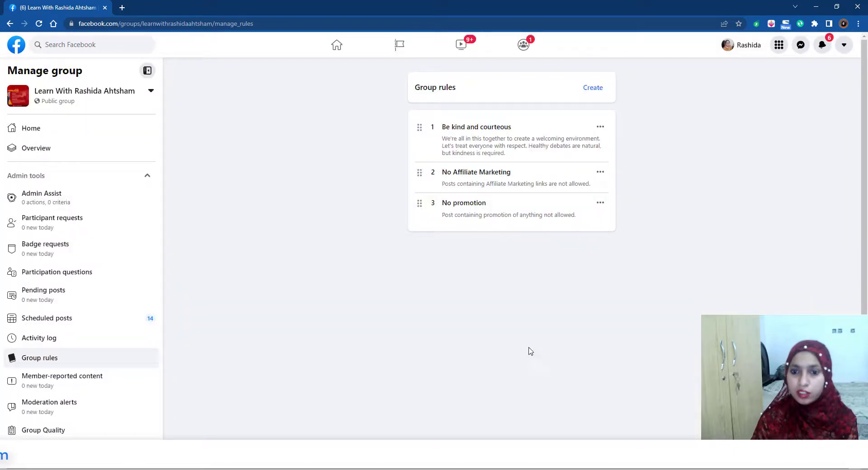
- Start a fourth rule and copy "No links to external sites" from the Notepad list as its title
click(592, 88)
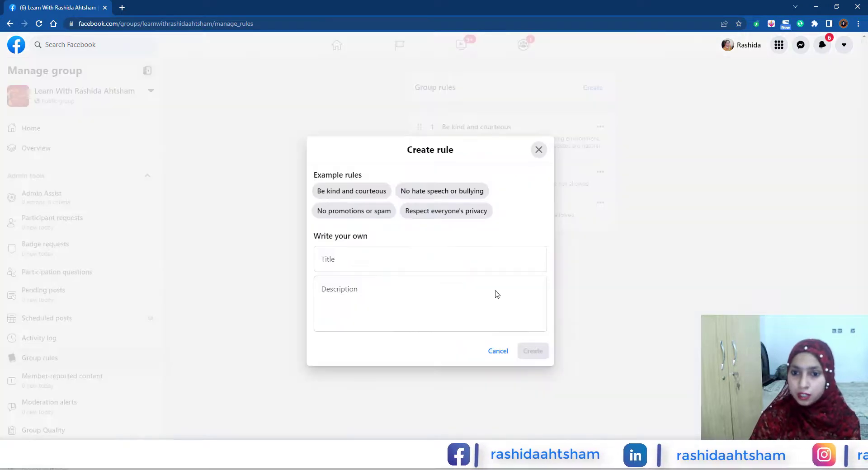
key(alt+Tab)
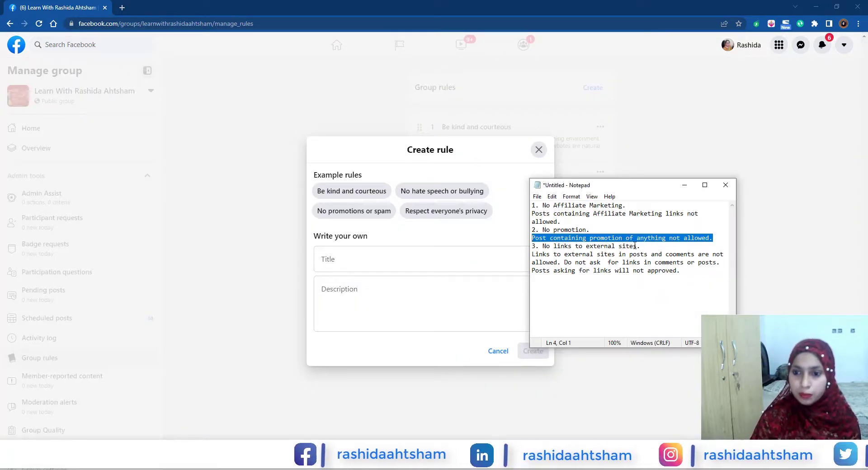
drag(640, 246, 543, 245)
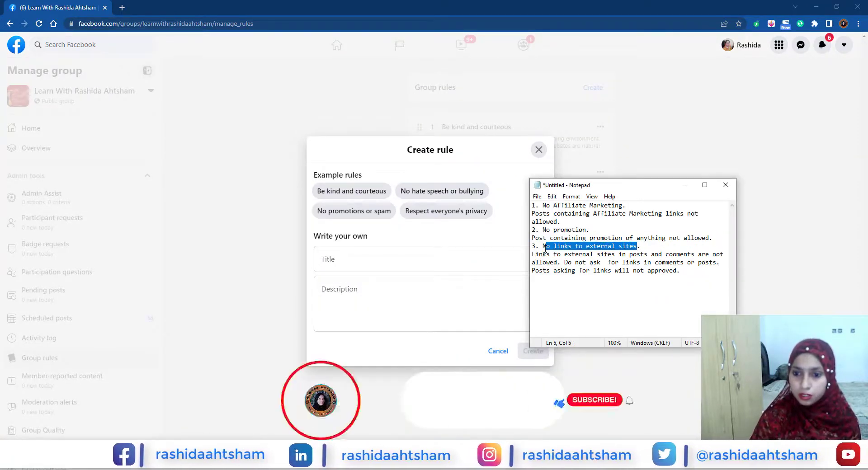
key(ctrl+c)
click(426, 265)
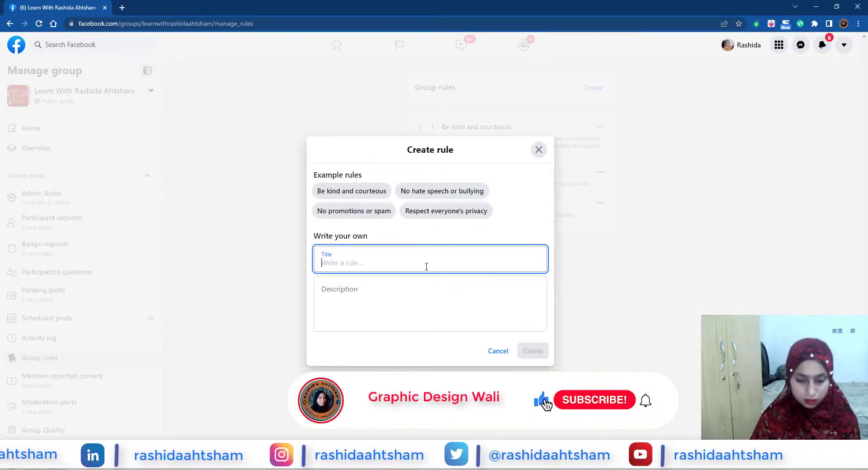
key(ctrl+v)
- Copy the full external-links text, from "Links to external sites in posts" to "will not approved.", from Notepad as the description and create the rule
key(alt+Tab)
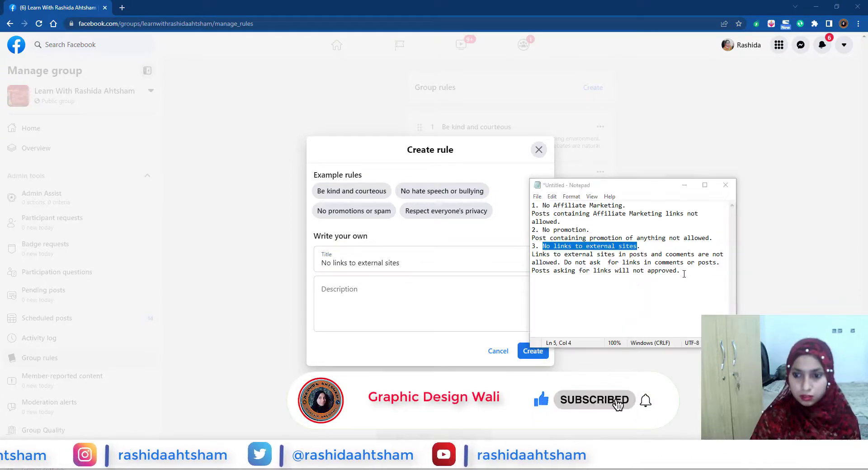
drag(681, 272, 530, 256)
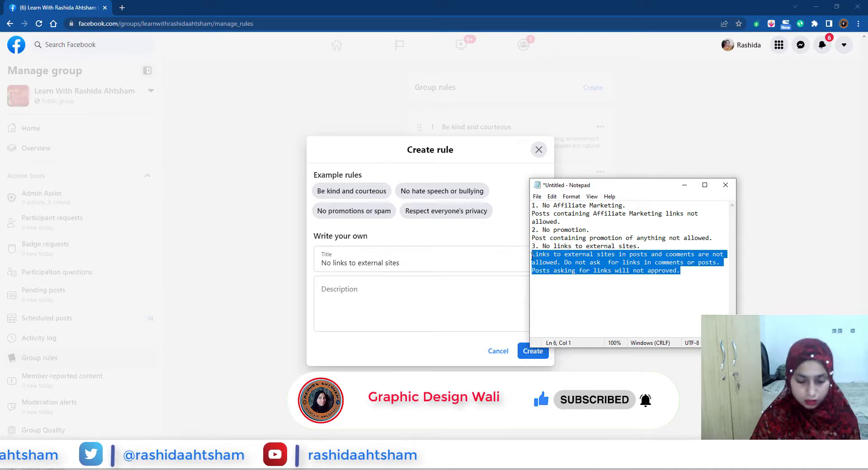
click(429, 310)
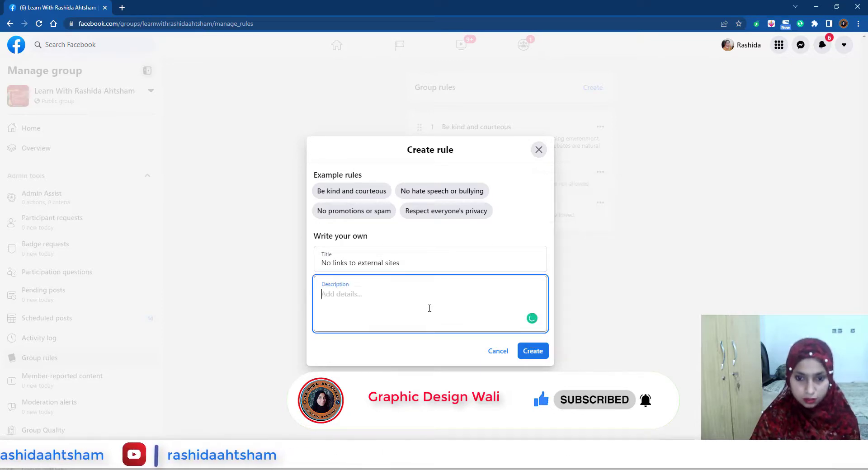
click(534, 352)
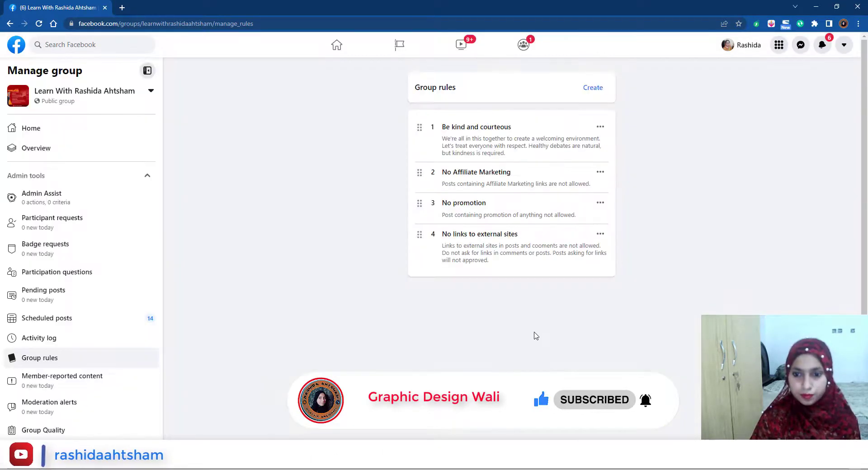